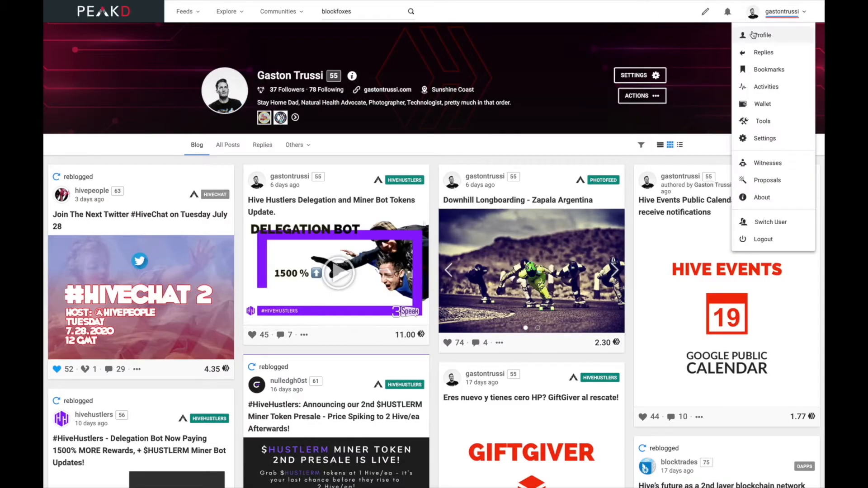
Step: Show the Hive wallet from the user dropdown, with token, HP, HBD and savings balances
click(752, 106)
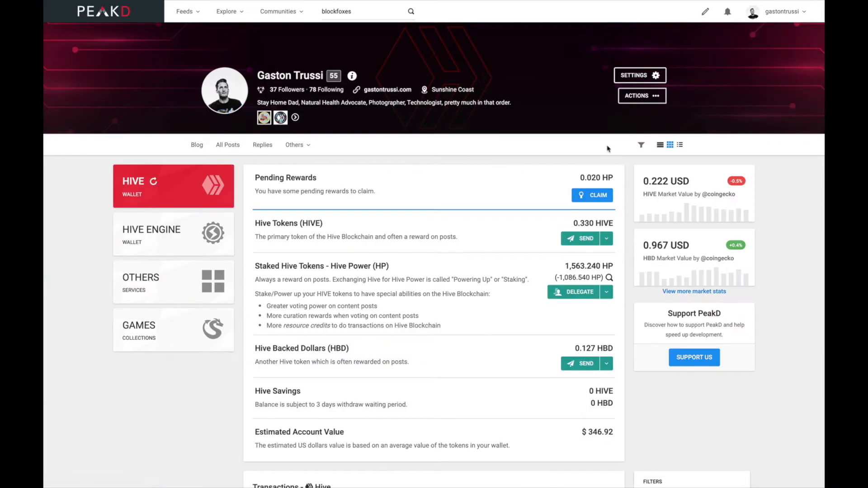
scroll(473, 307, down, 1)
scroll(462, 285, down, 1)
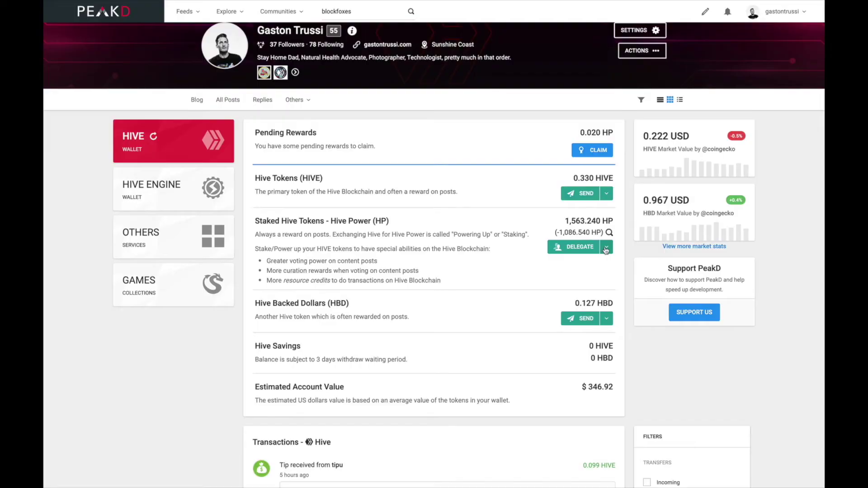
Step: Reveal the extra Hive Power actions, Power Down and Claim Account Creation Token
click(606, 248)
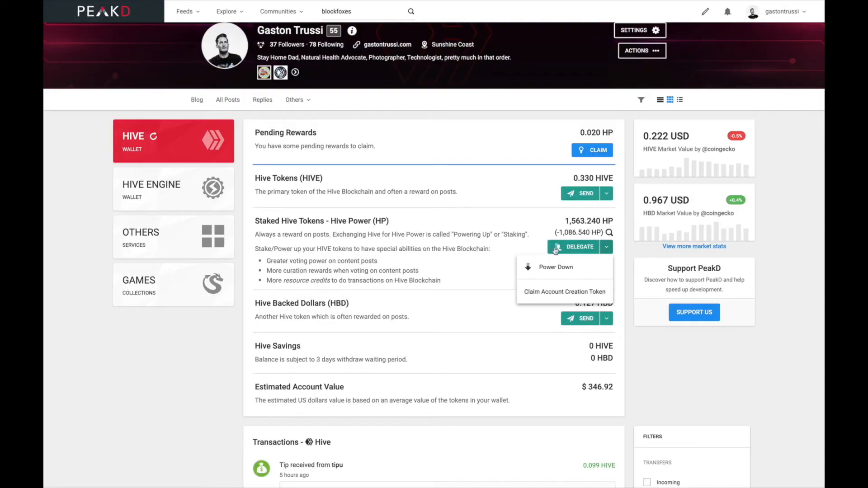
Step: Delegate 1000 HP to hivehustlers and confirm the transaction in Hive Keychain
click(577, 247)
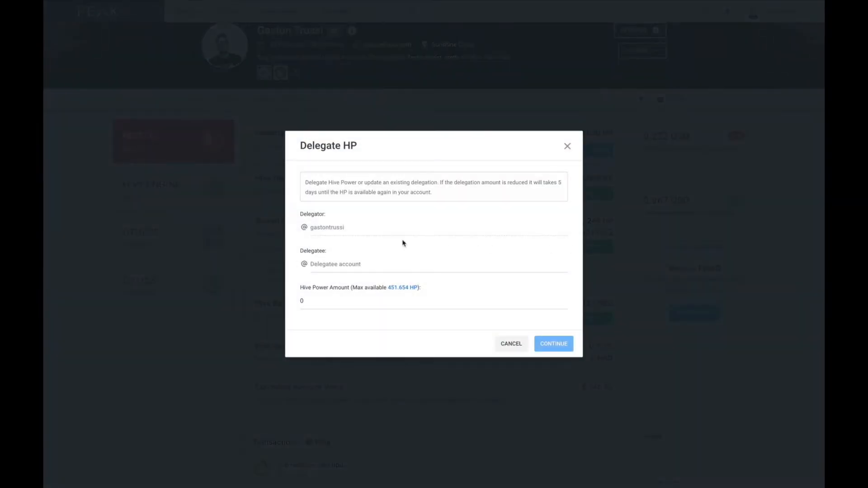
click(403, 264)
text(hivehustlers)
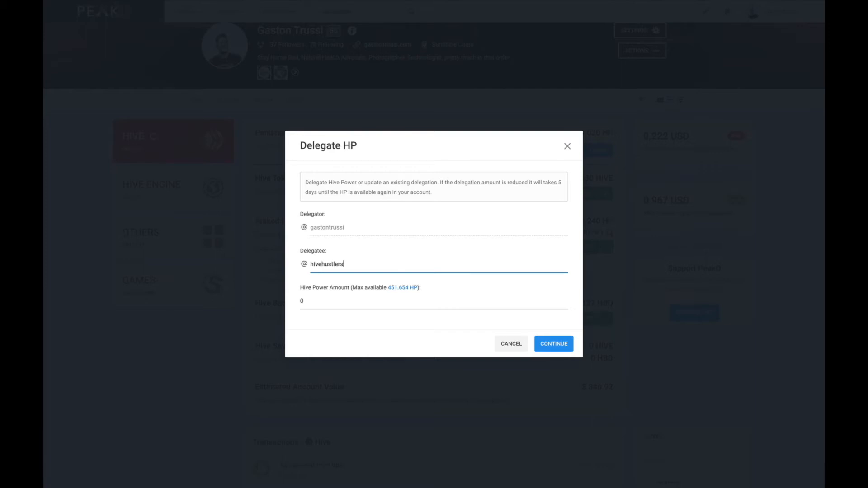
click(354, 300)
key(BackSpace)
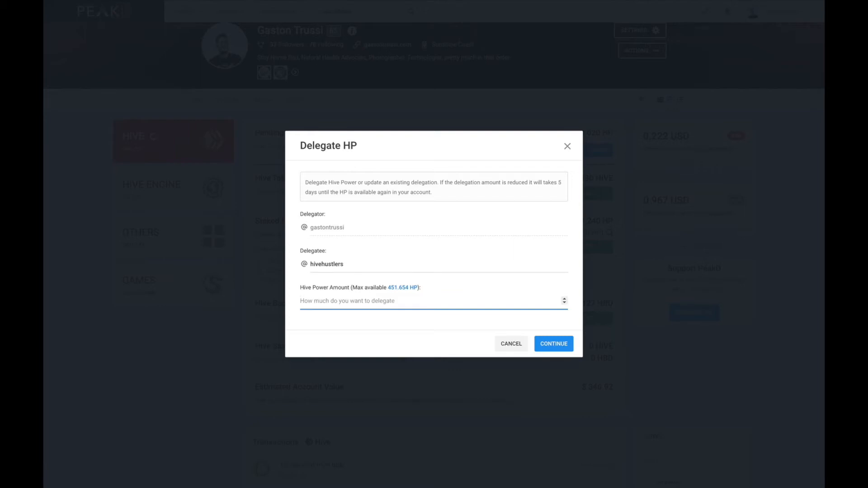
text(1000)
click(548, 346)
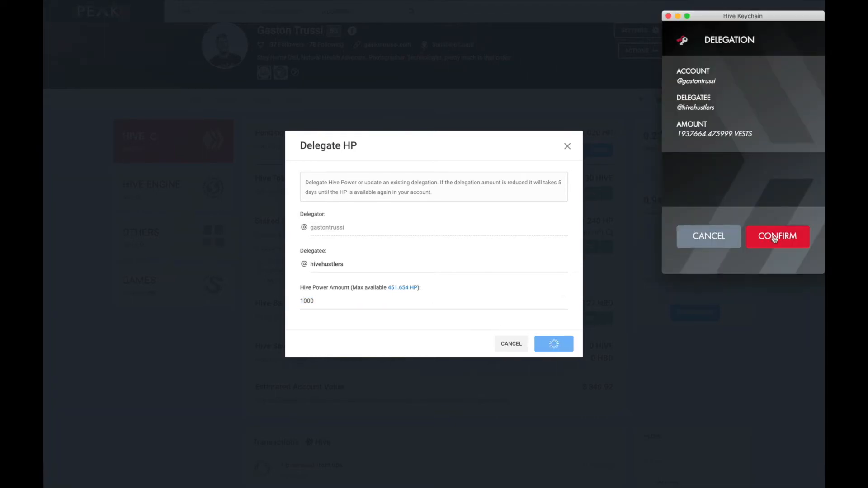
click(775, 238)
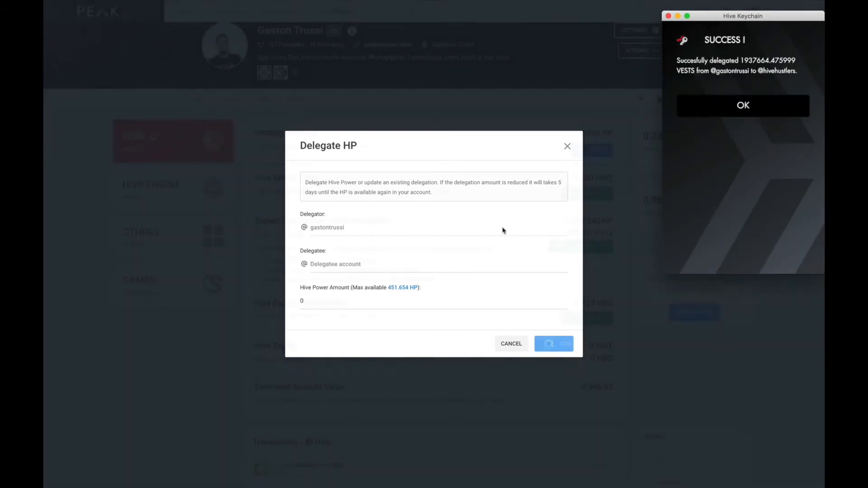
click(736, 110)
scroll(492, 257, up, 2)
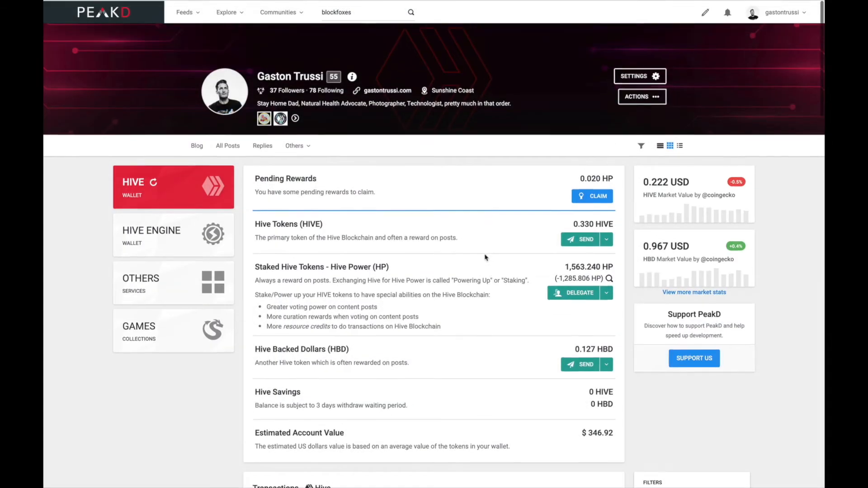
Step: View the delegation list: 1,000 HP to hivehustlers and 301 HP to hivepeople, 1,301 HP total
click(606, 295)
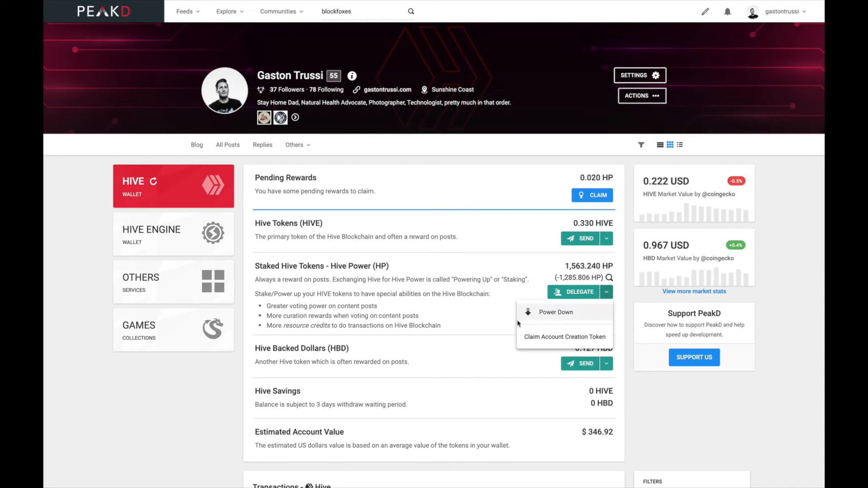
click(479, 311)
click(608, 278)
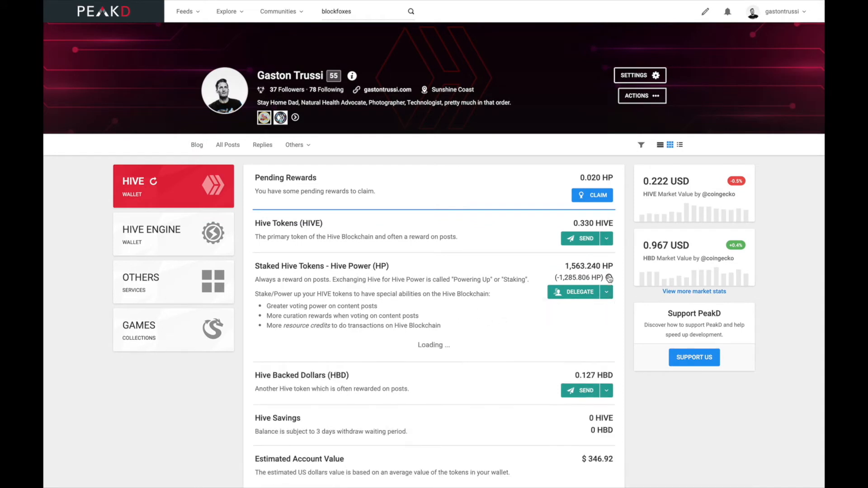
scroll(526, 309, down, 2)
scroll(475, 285, down, 2)
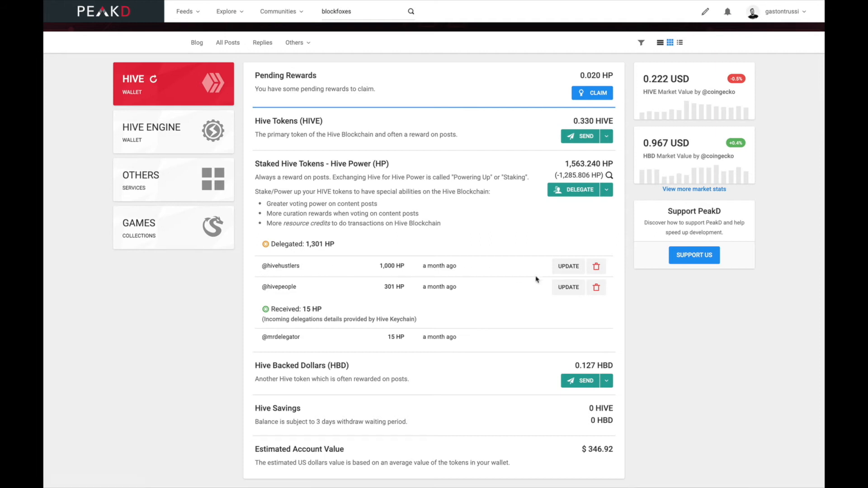
scroll(210, 316, down, 1)
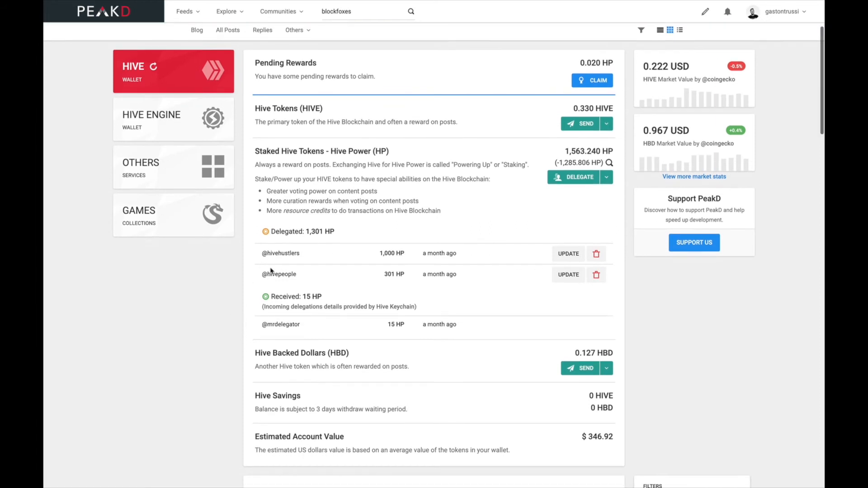